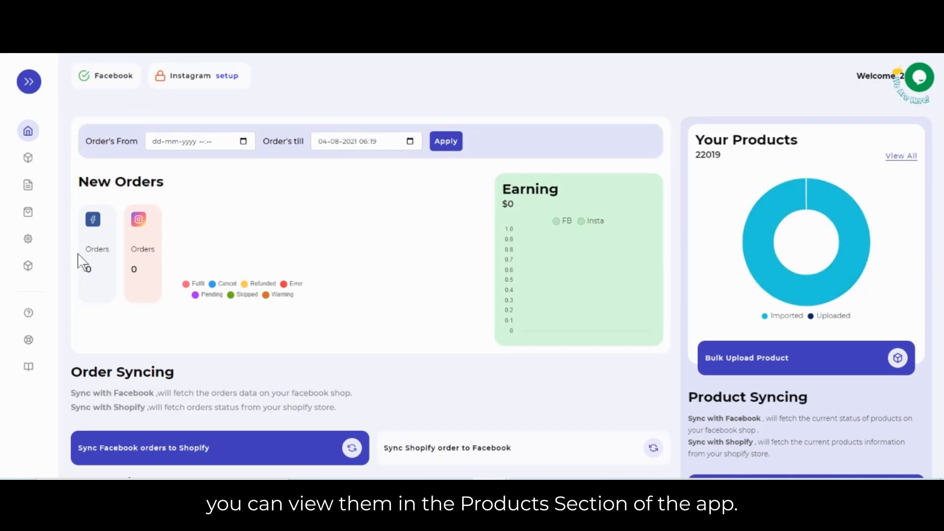
# - Open the Products section and check the total of 22,019 imported products
pyautogui.click(65, 192)
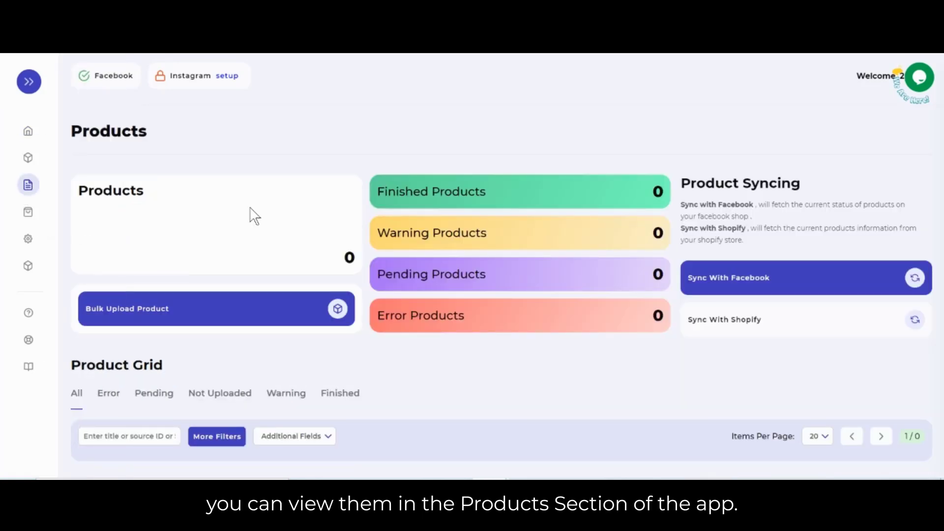
pyautogui.doubleClick(322, 260)
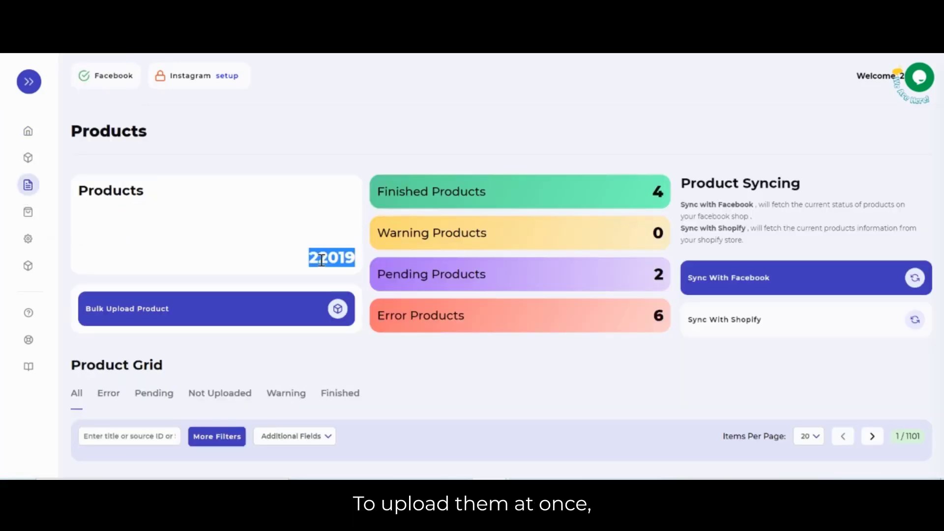
pyautogui.click(322, 260)
# - Bulk-upload all products to the Facebook catalog using the Default profile
pyautogui.click(266, 307)
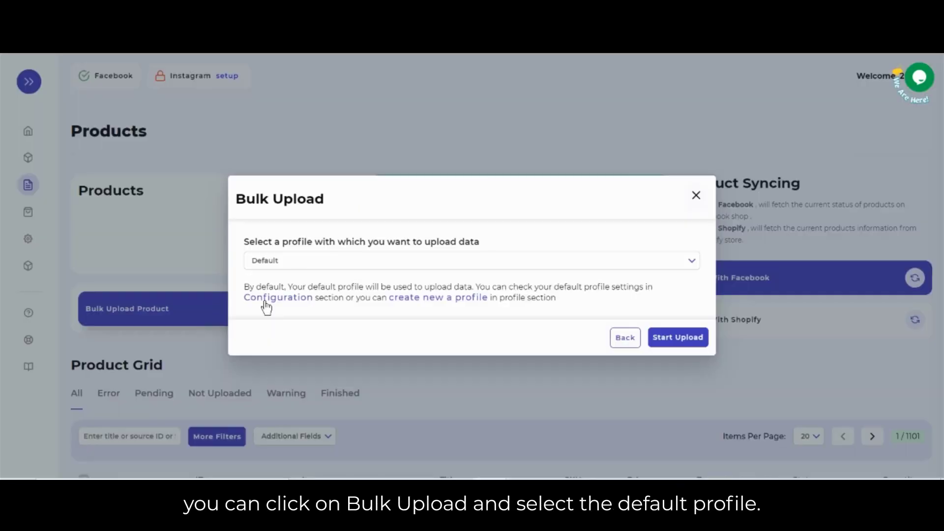
pyautogui.click(303, 262)
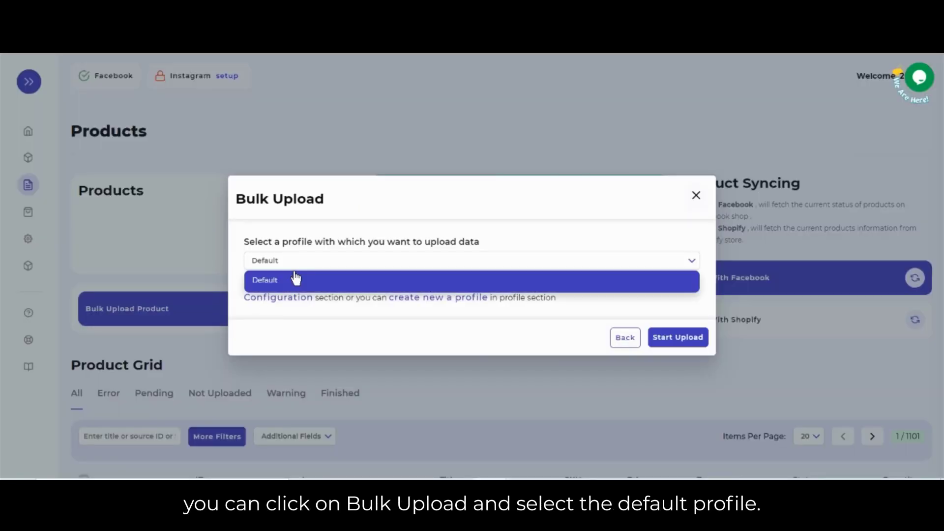
pyautogui.click(290, 280)
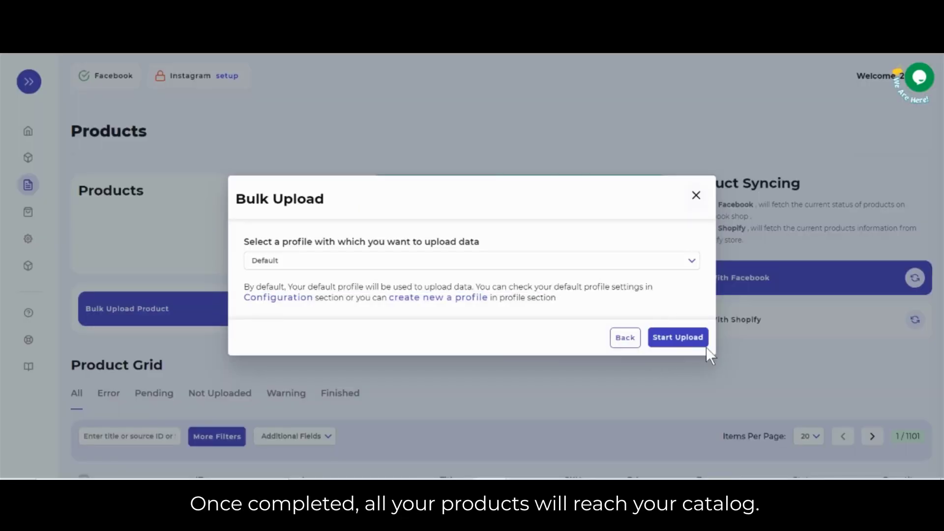
pyautogui.click(697, 196)
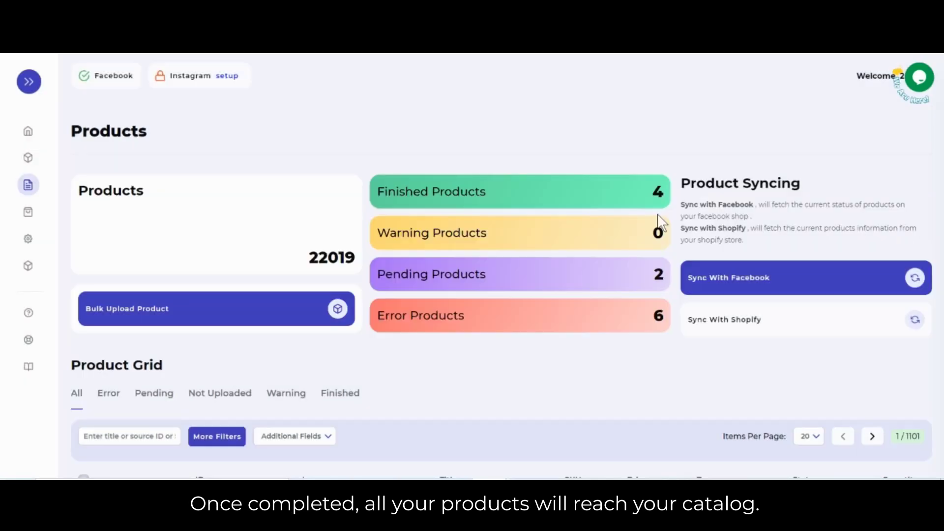
pyautogui.scroll(-1, 371, 338)
pyautogui.scroll(-1, 372, 338)
pyautogui.scroll(-1, 371, 338)
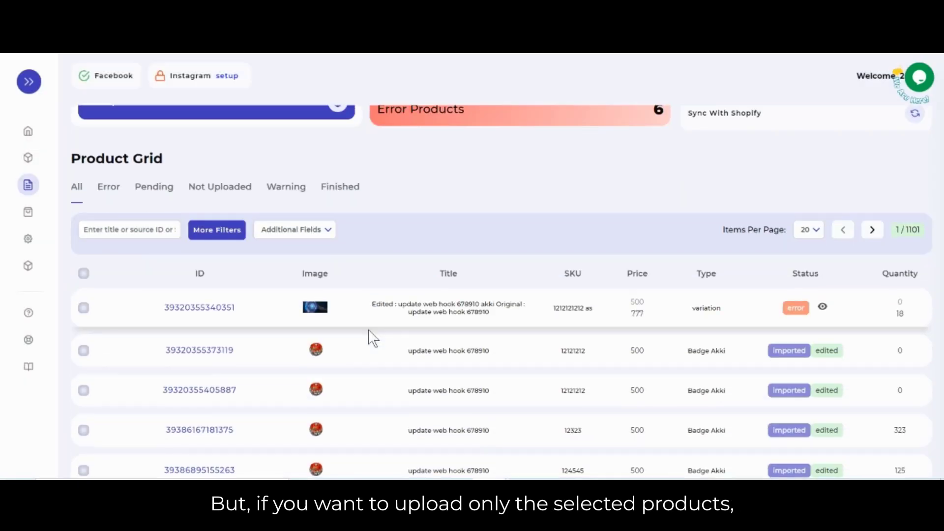
pyautogui.scroll(-1, 371, 338)
pyautogui.scroll(-1, 372, 339)
pyautogui.scroll(-1, 369, 337)
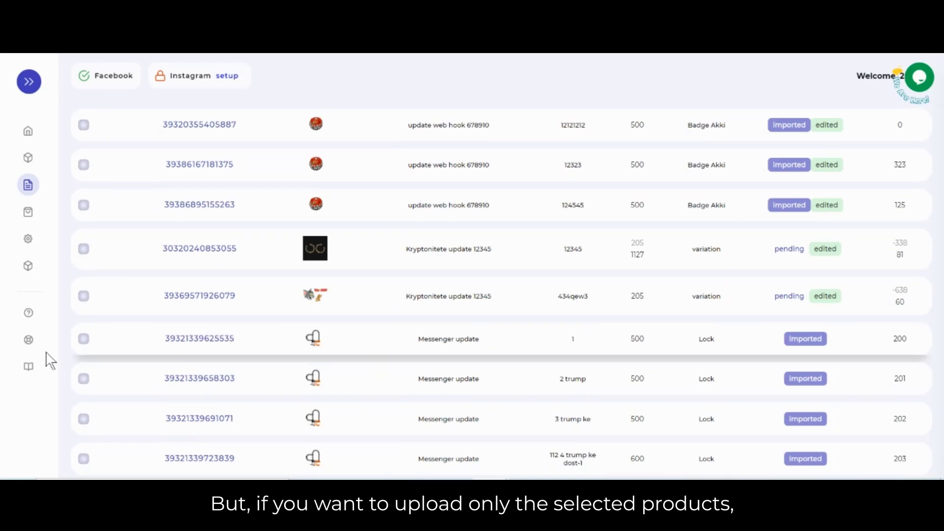
# - Select three Messenger update variants and confirm uploading them with Upload Selected
pyautogui.click(83, 341)
pyautogui.scroll(-1, 84, 347)
pyautogui.click(84, 352)
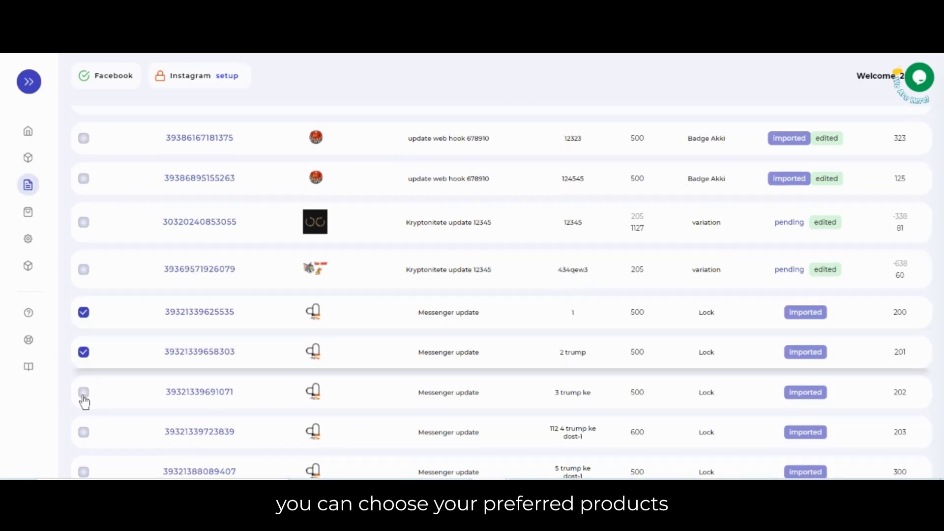
pyautogui.click(83, 392)
pyautogui.scroll(1, 111, 340)
pyautogui.scroll(4, 121, 327)
pyautogui.click(155, 390)
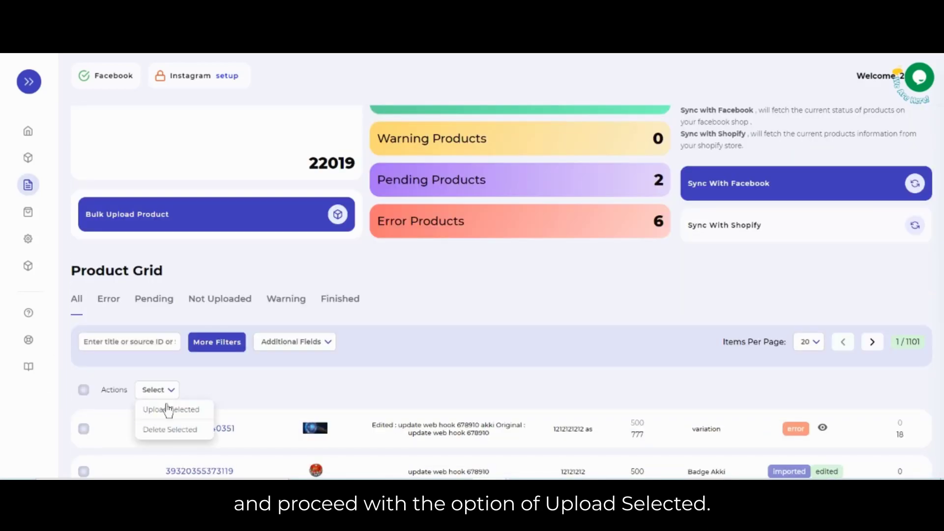
pyautogui.click(166, 410)
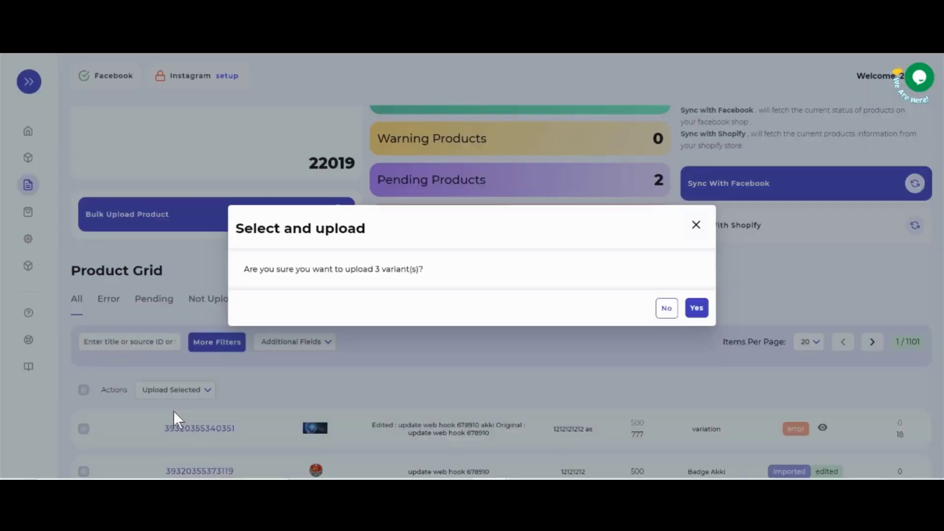
pyautogui.click(696, 308)
# - Find the View your Catalogue link in Configuration, then return to Products
pyautogui.click(57, 266)
pyautogui.click(64, 241)
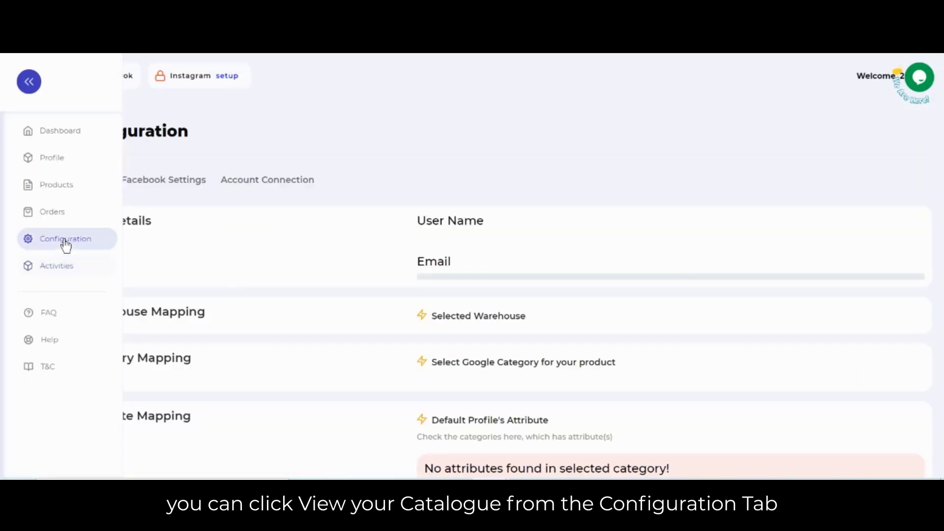
pyautogui.scroll(-2, 359, 247)
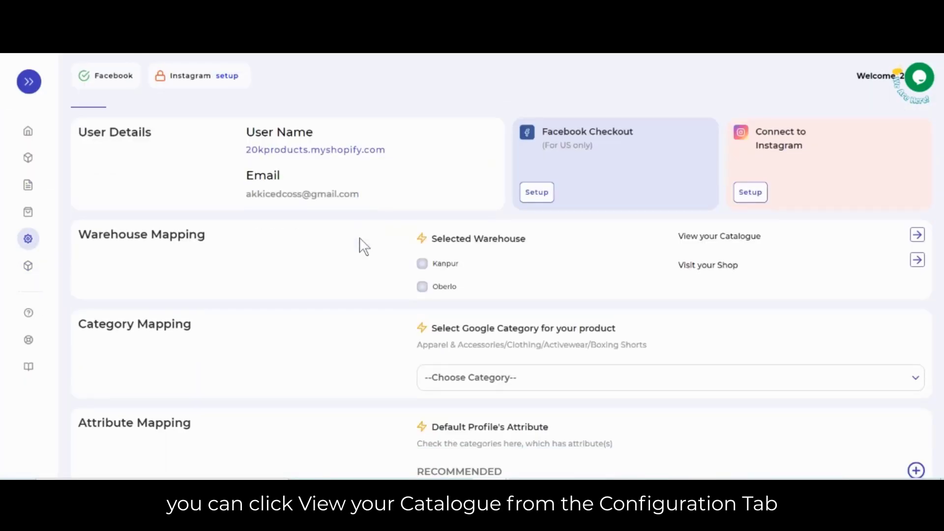
pyautogui.moveTo(678, 207); pyautogui.dragTo(765, 214)
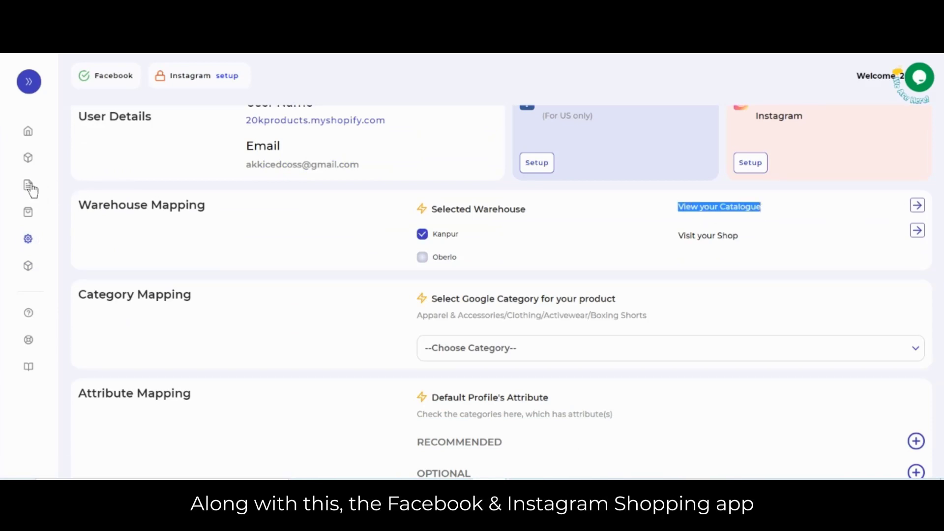
pyautogui.click(54, 190)
pyautogui.click(53, 190)
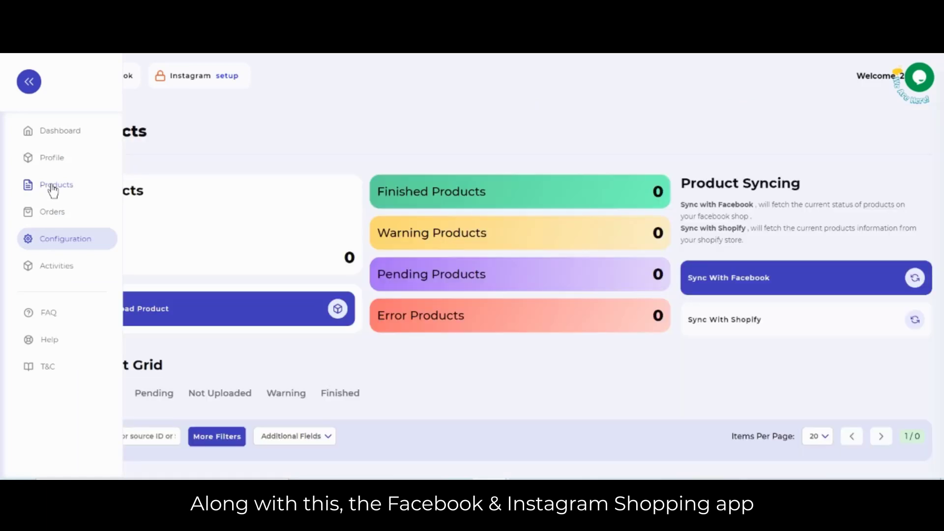
pyautogui.scroll(-1, 187, 234)
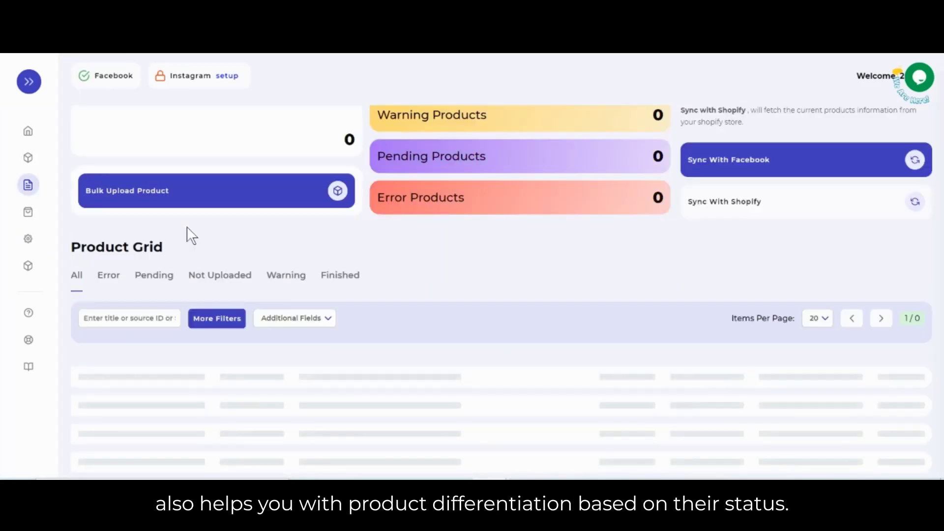
pyautogui.scroll(-1, 187, 234)
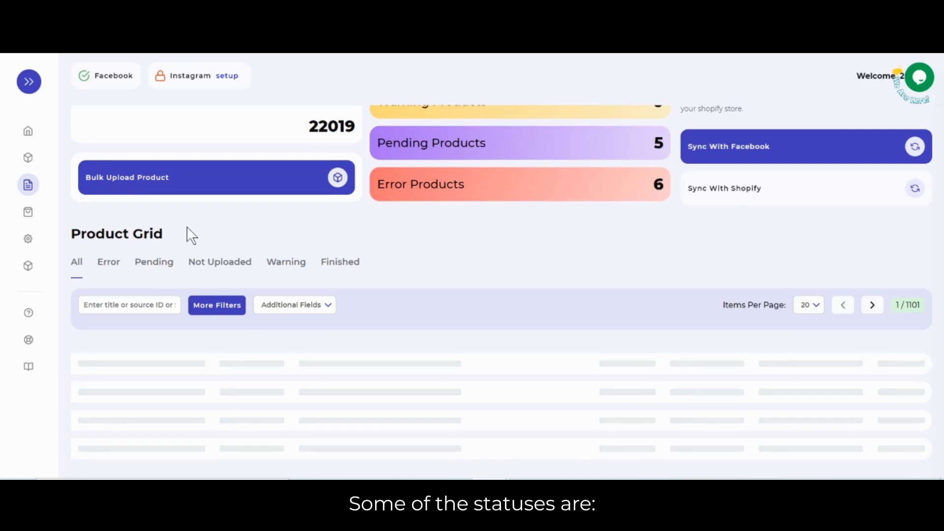
pyautogui.click(109, 262)
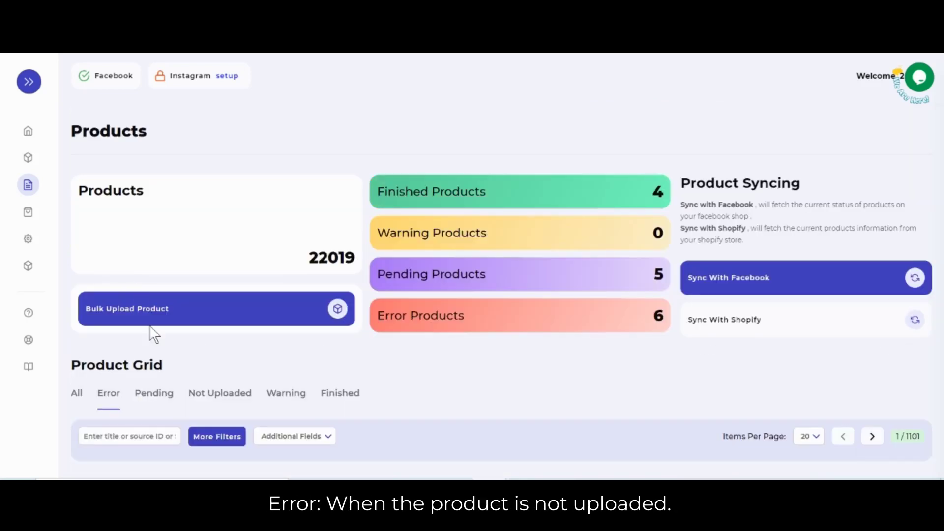
pyautogui.scroll(-2, 158, 332)
pyautogui.click(823, 384)
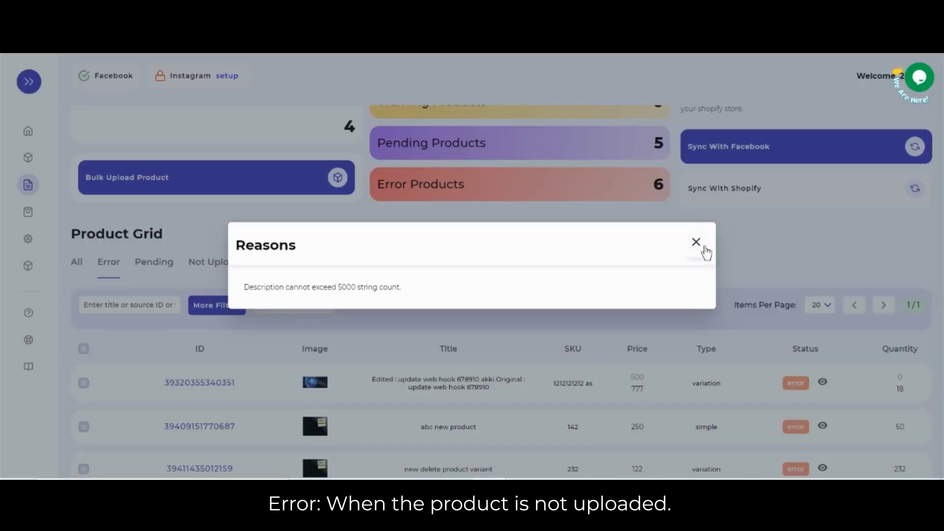
pyautogui.click(697, 244)
pyautogui.click(154, 266)
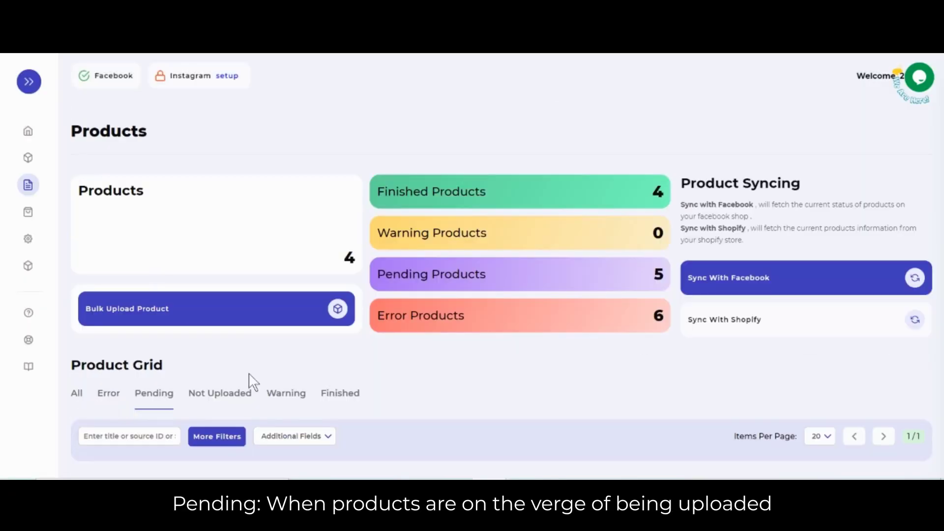
pyautogui.scroll(-3, 221, 312)
pyautogui.scroll(-1, 222, 317)
pyautogui.scroll(1, 226, 257)
pyautogui.click(222, 255)
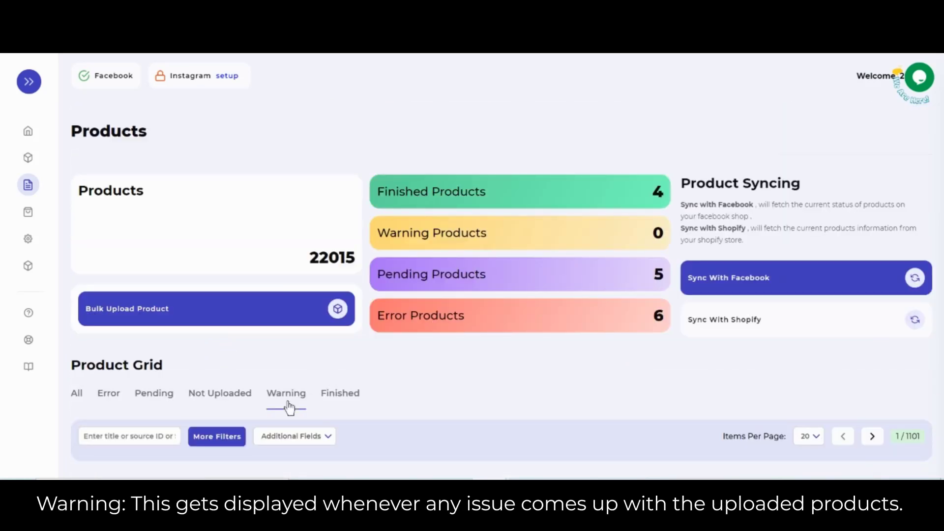
pyautogui.scroll(-2, 439, 321)
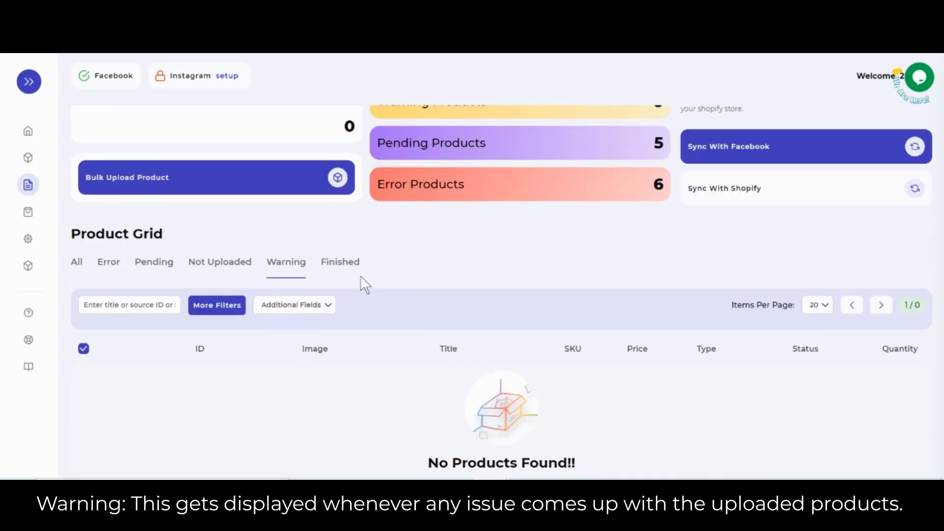
pyautogui.click(336, 264)
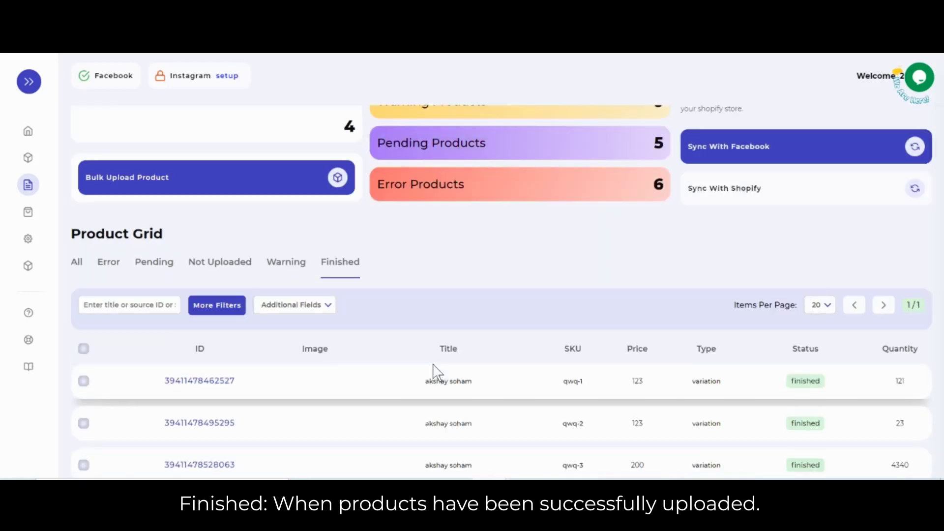
pyautogui.click(78, 264)
pyautogui.scroll(-2, 470, 380)
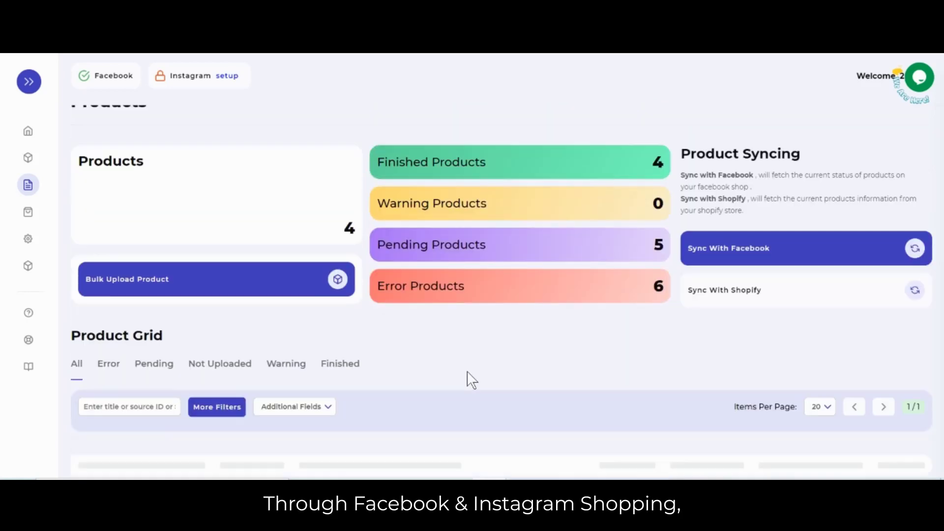
pyautogui.scroll(-4, 538, 354)
# - Replace the Messenger update product's description and variant values, then Save and Upload
pyautogui.click(207, 326)
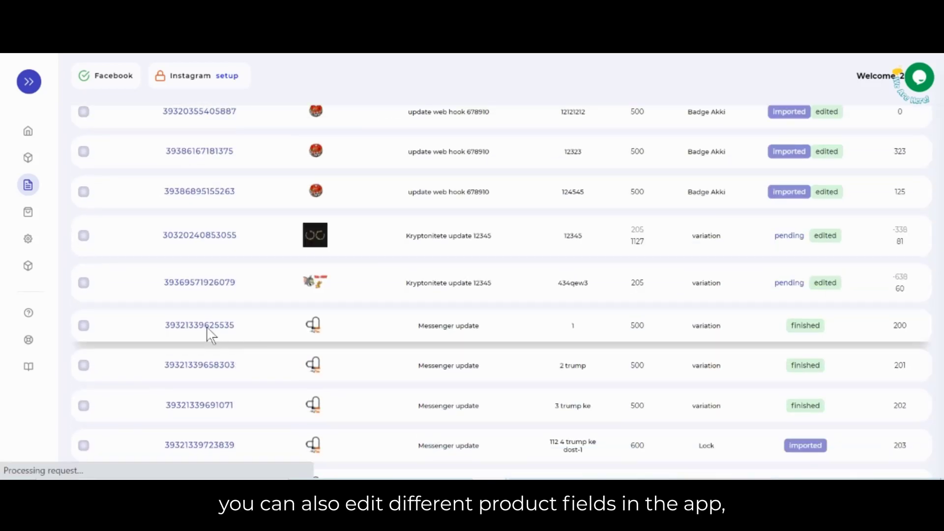
pyautogui.hotkey('ctrl', 'a')
pyautogui.write('this ')
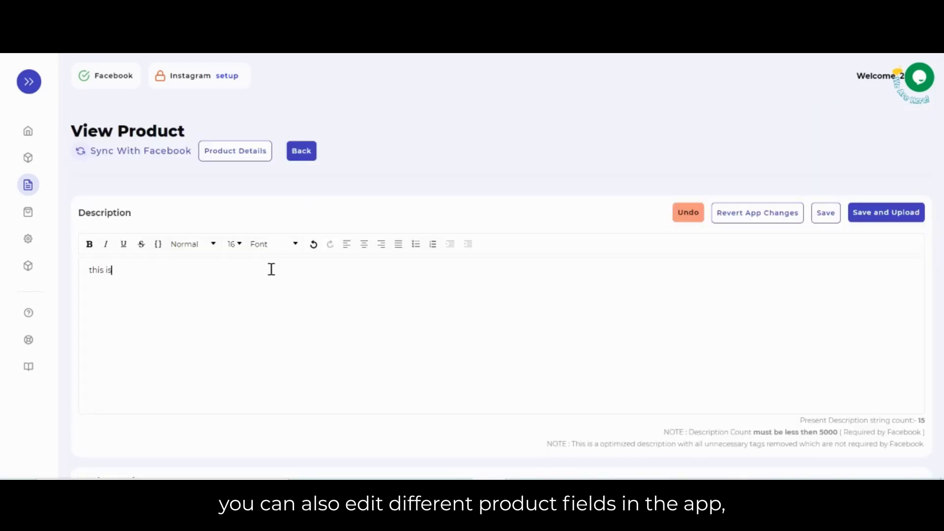
pyautogui.write('ription.')
pyautogui.scroll(-1, 609, 179)
pyautogui.scroll(-4, 478, 222)
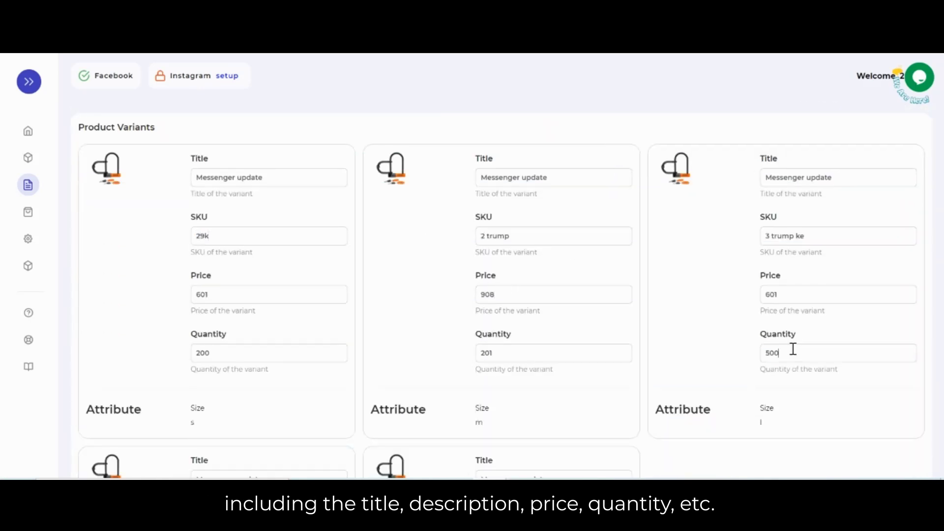
pyautogui.scroll(-5, 705, 364)
pyautogui.click(883, 452)
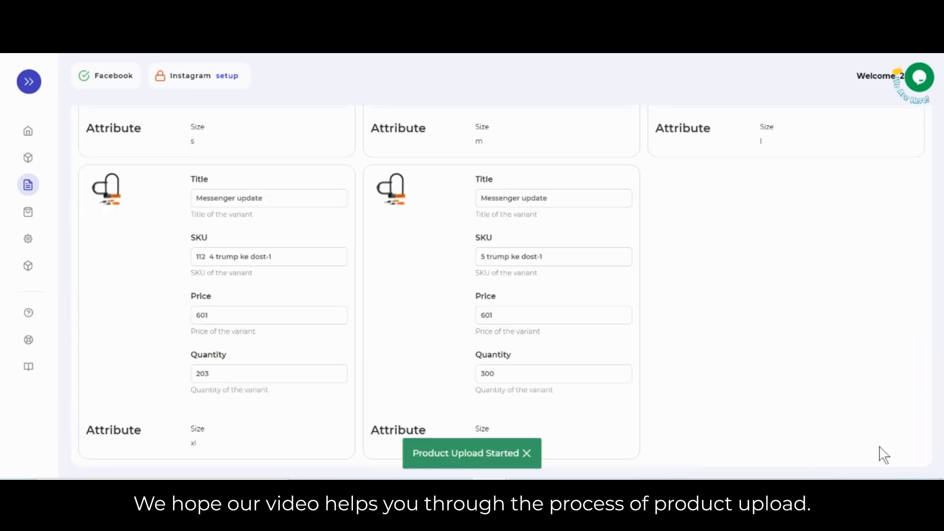
pyautogui.scroll(-1, 348, 223)
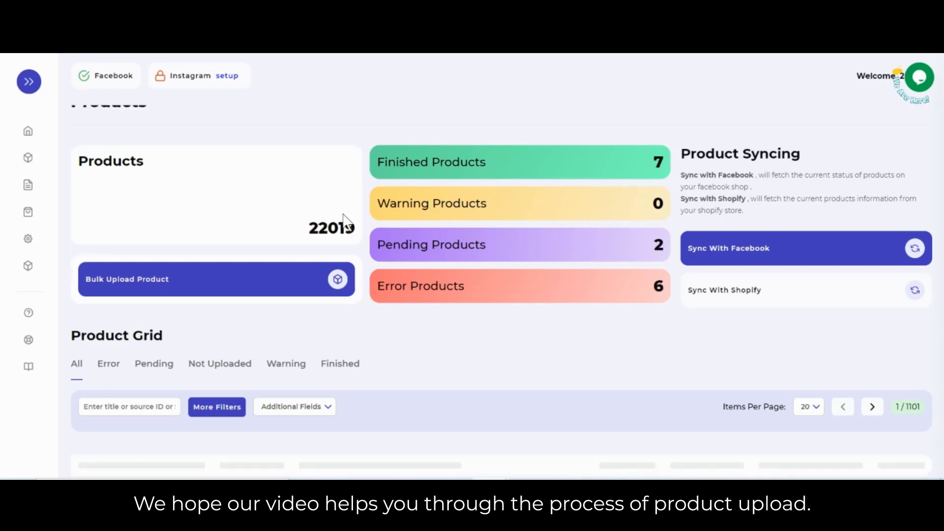
pyautogui.scroll(-2, 344, 219)
pyautogui.scroll(1, 344, 219)
pyautogui.scroll(2, 344, 220)
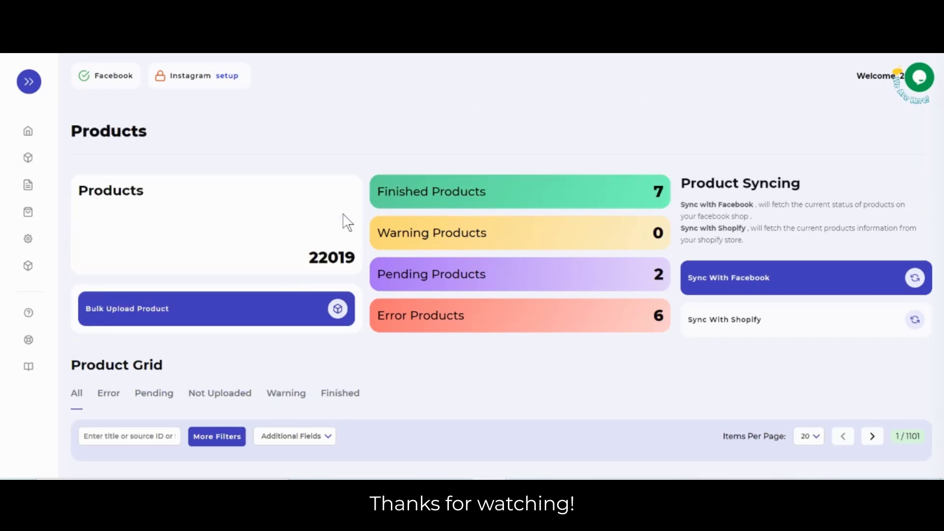